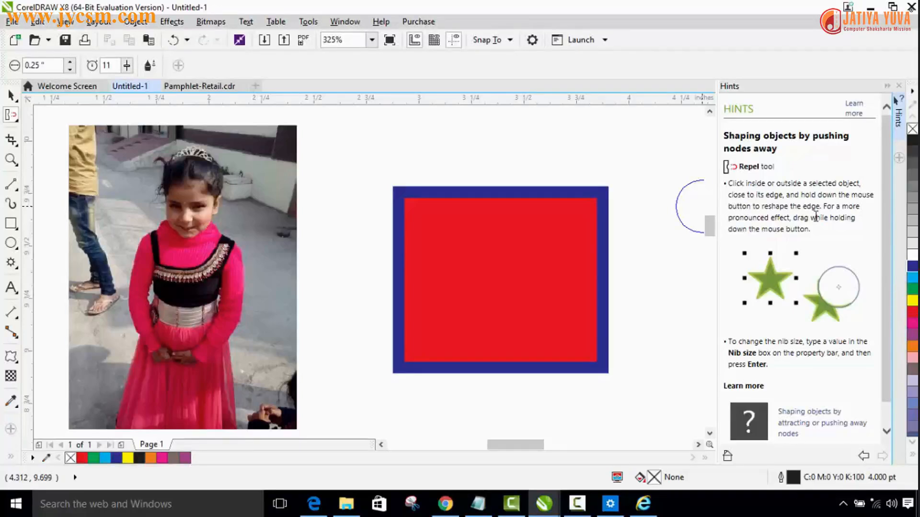
Step: Set the Repel tool's nib size to 0.25 inch and its rate to 21
scroll(814, 268, down, 1)
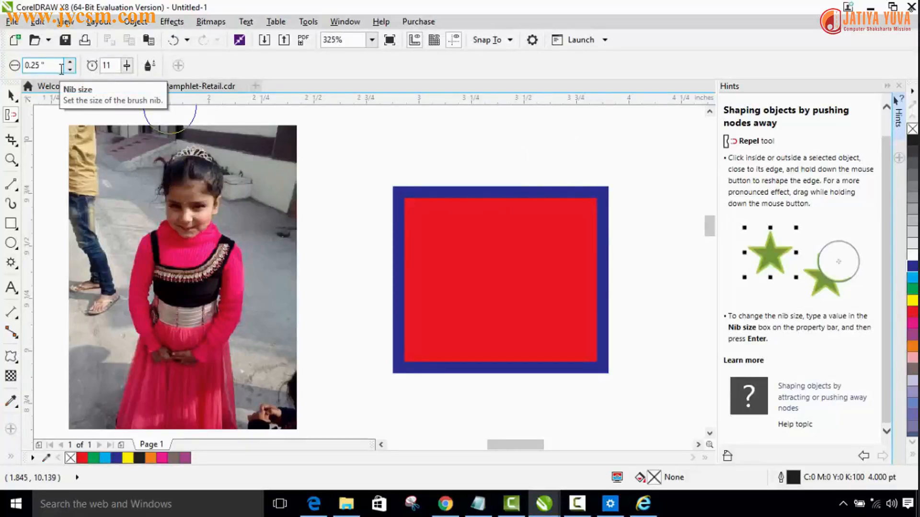
click(71, 63)
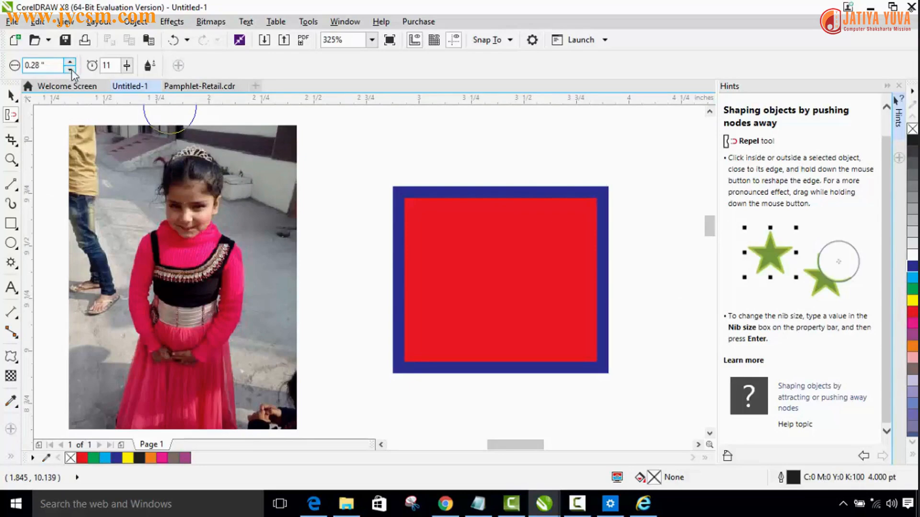
click(71, 70)
click(71, 70)
click(71, 70)
click(127, 66)
drag(125, 81, 130, 83)
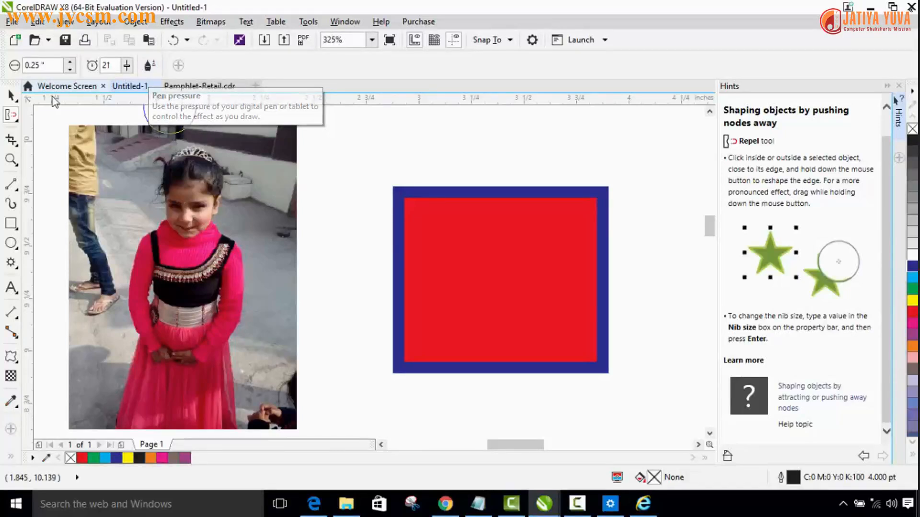
Step: Select the red rectangle and push its top edge, right edge and lower-right corner into waves with the Repel tool
click(11, 116)
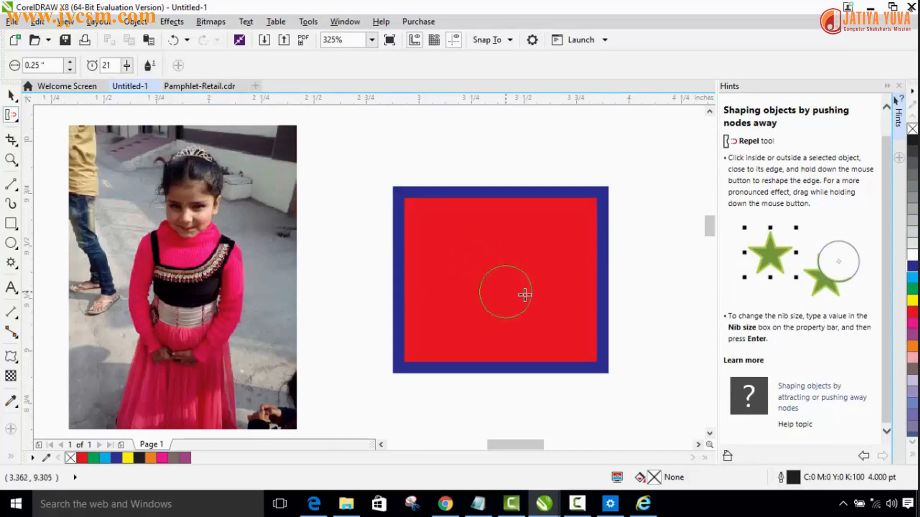
click(10, 96)
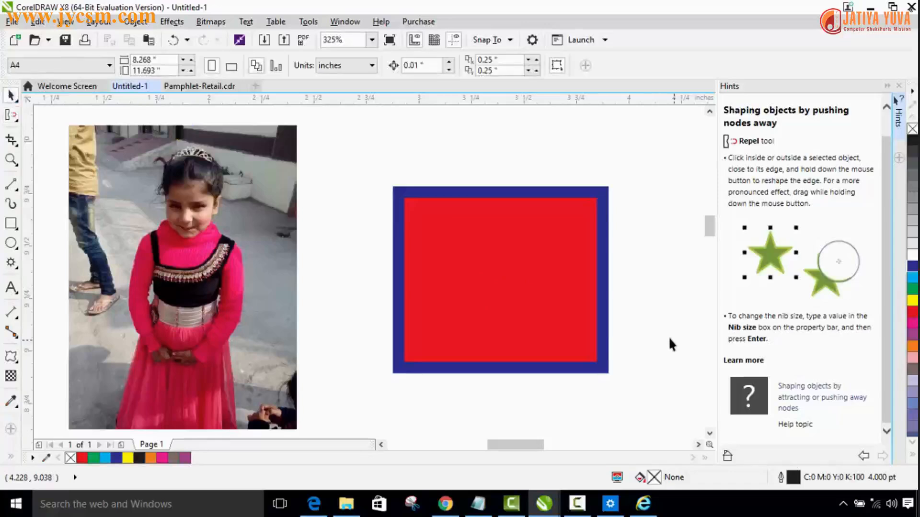
click(547, 302)
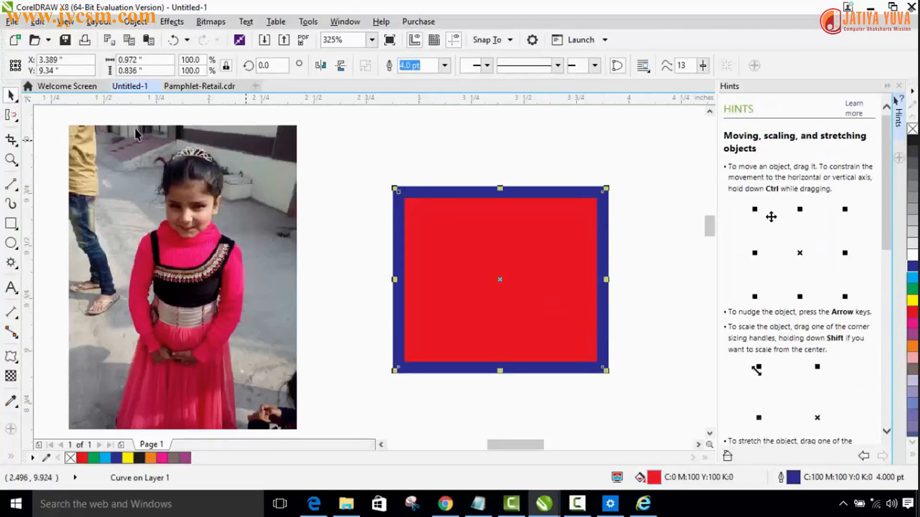
click(10, 117)
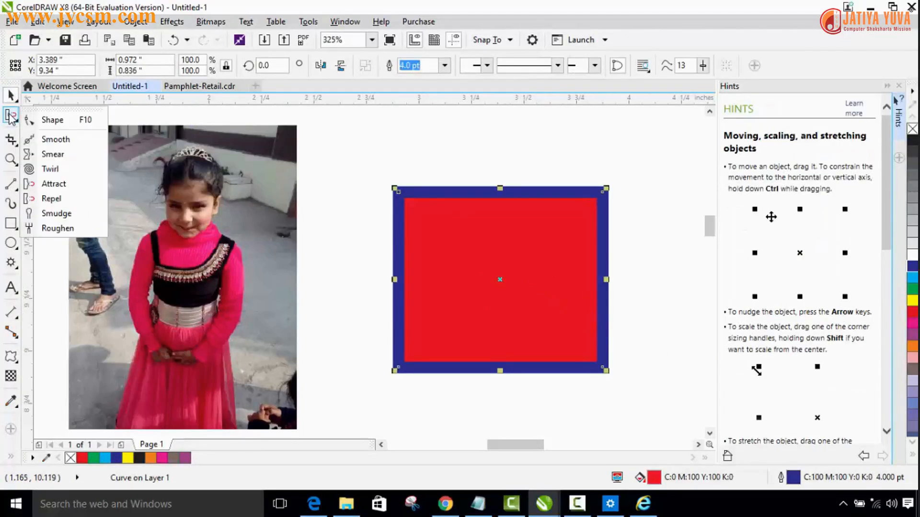
click(53, 198)
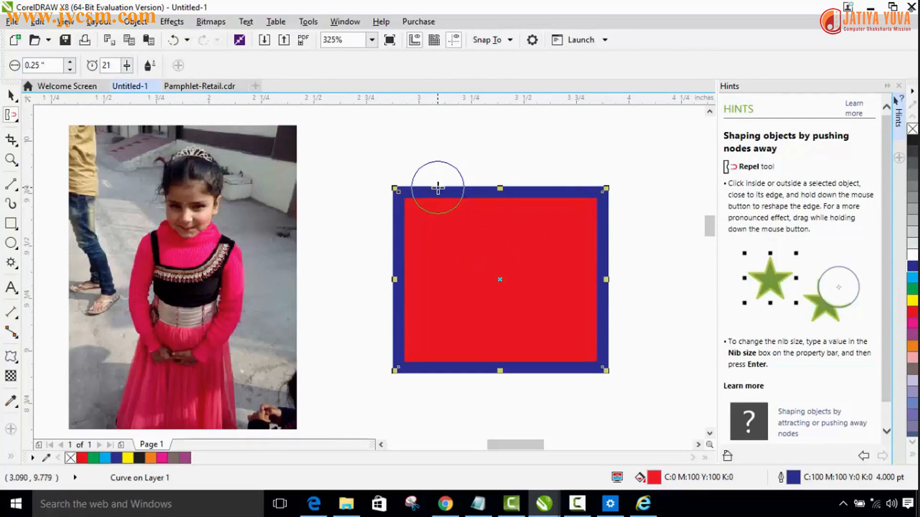
drag(437, 185, 438, 251)
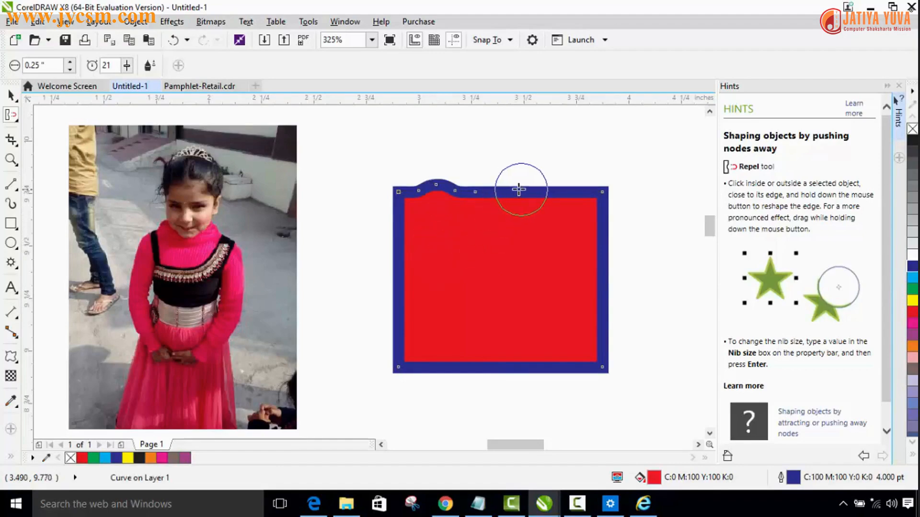
drag(514, 191, 518, 246)
mouse_move(561, 180)
mouse_down()
mouse_move(562, 222)
mouse_move(601, 230)
mouse_move(569, 231)
mouse_move(597, 265)
mouse_move(582, 273)
mouse_up()
drag(612, 318, 579, 325)
drag(609, 355, 577, 355)
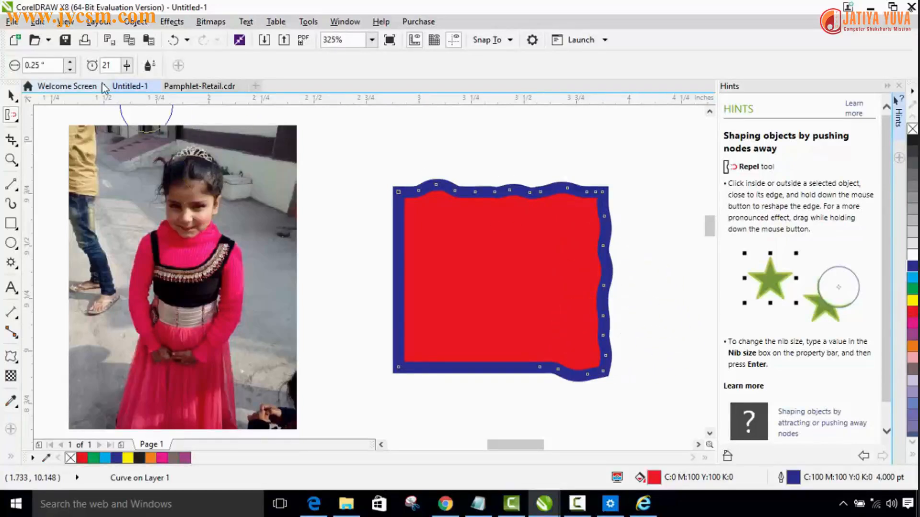
Step: Raise the Repel rate to 46 and push the rectangle's left edge into waves
click(127, 65)
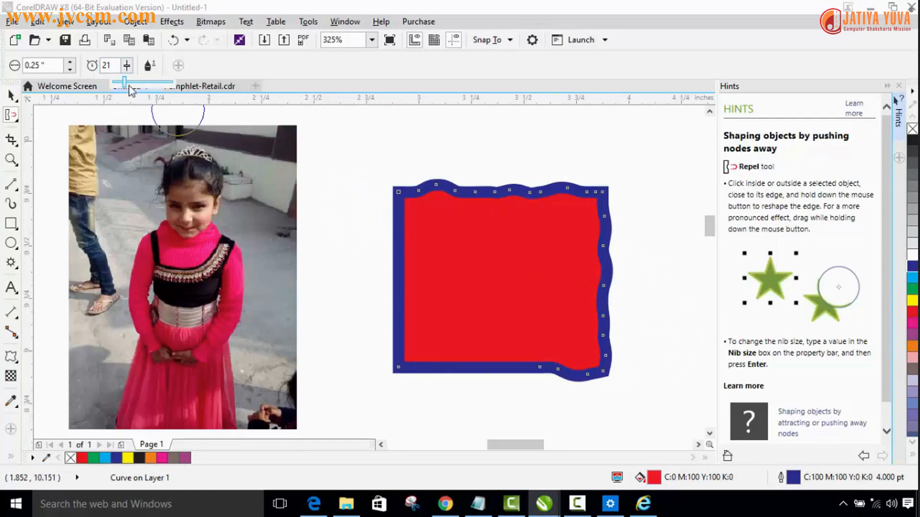
drag(125, 82, 140, 81)
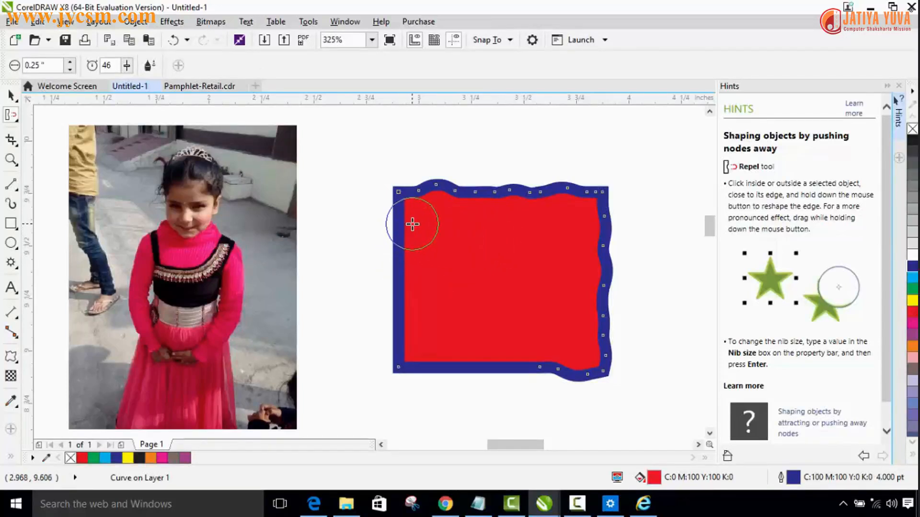
drag(412, 220, 351, 223)
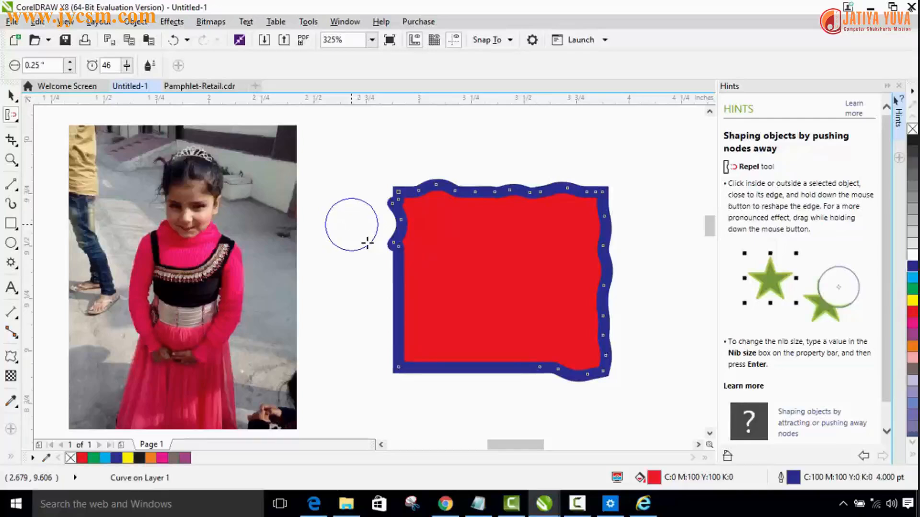
drag(418, 266, 368, 267)
drag(418, 315, 380, 316)
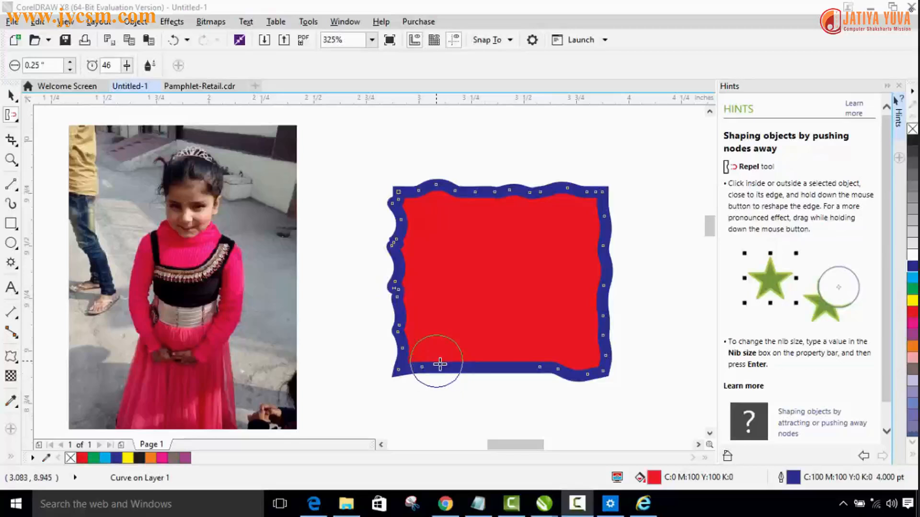
Step: Set the nib size to 1 inch and push the rectangle's four sides and upper corners into large curves with the Repel tool
click(71, 63)
key(Return)
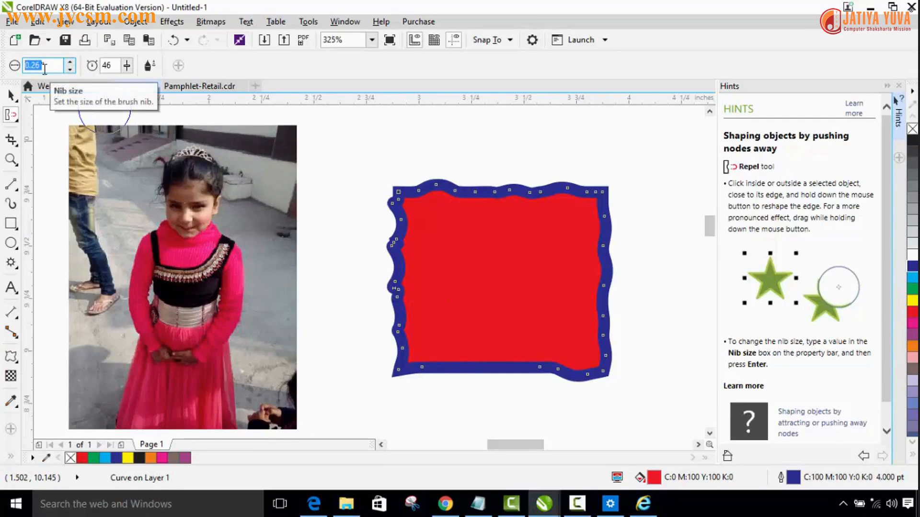
text(1)
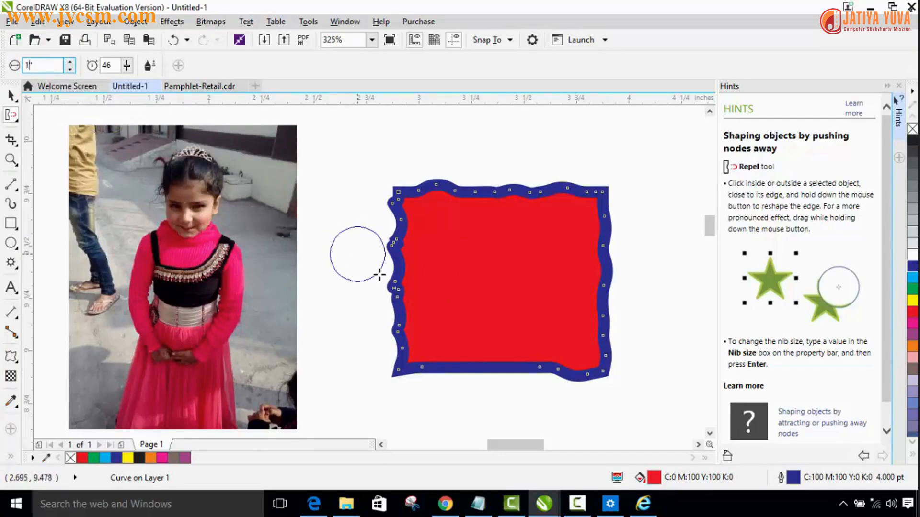
key(Return)
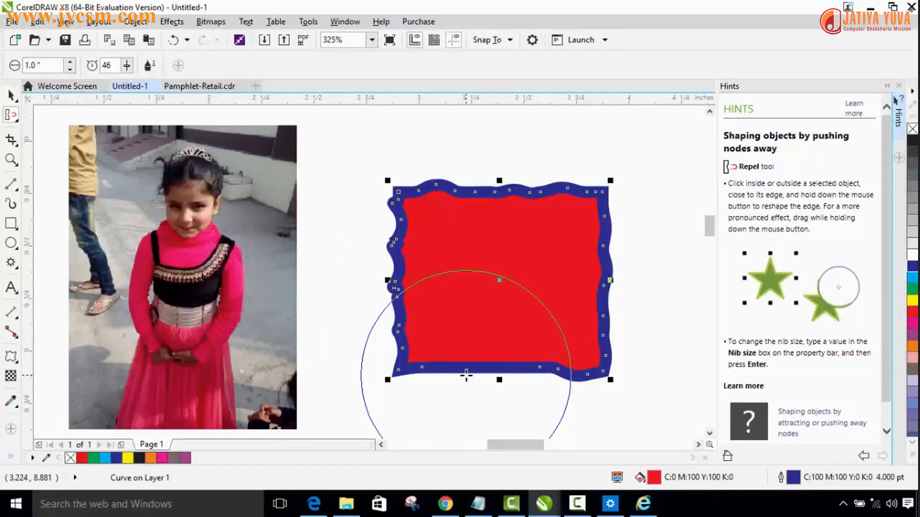
mouse_move(513, 382)
mouse_down()
mouse_move(499, 361)
mouse_move(496, 324)
mouse_move(507, 322)
mouse_move(500, 332)
mouse_up()
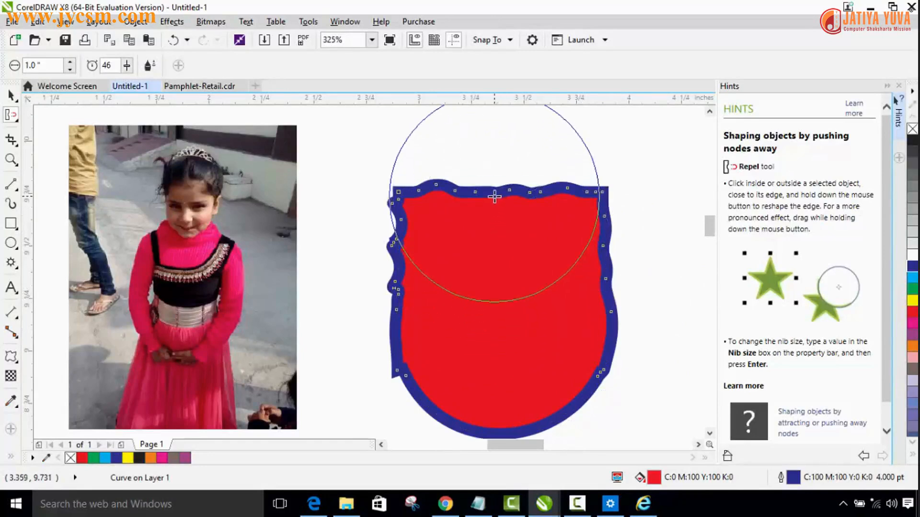
drag(494, 207, 495, 218)
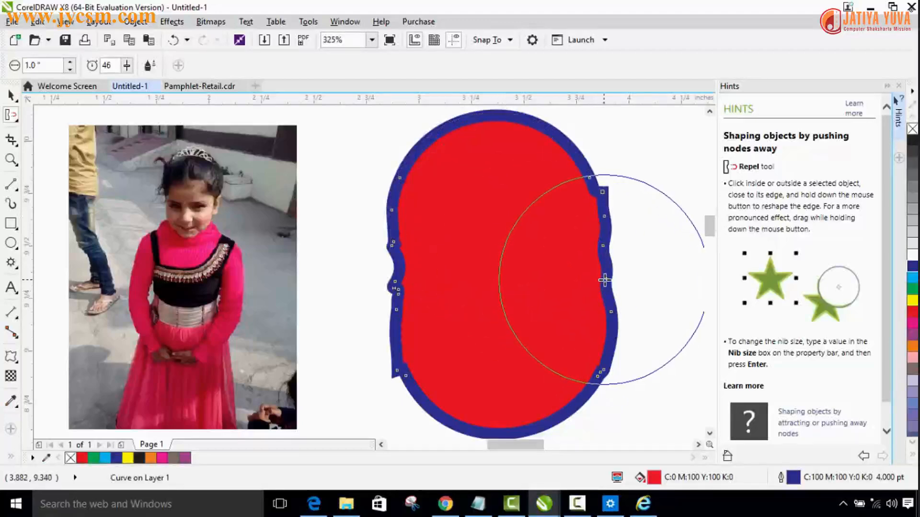
drag(604, 281, 600, 279)
mouse_move(406, 298)
mouse_down()
mouse_move(392, 291)
mouse_move(435, 287)
mouse_up()
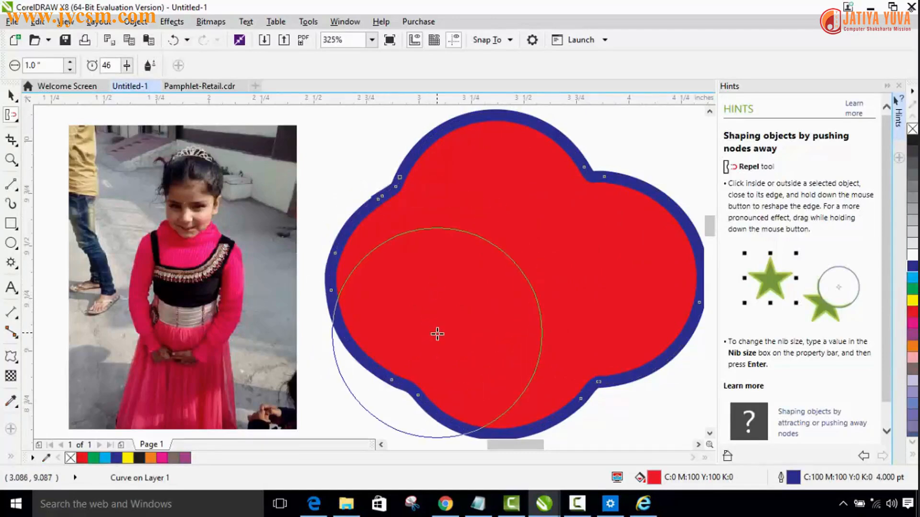
drag(403, 216, 362, 172)
drag(601, 152, 524, 248)
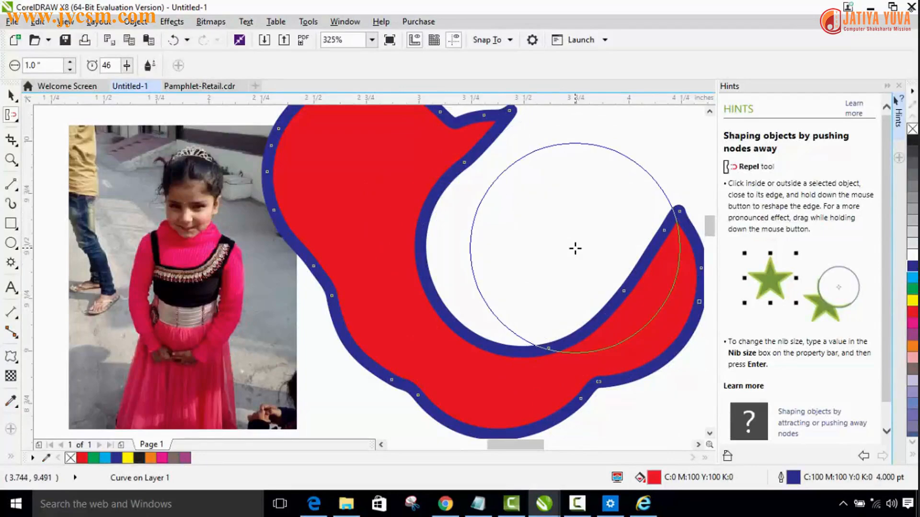
Step: Undo the large-nib Repel strokes and the strokes on the rectangle's left edge
key(ctrl+z)
key(ctrl+z)
key(ctrl+z)
key(ctrl+z)
key(ctrl+z)
key(ctrl+z)
key(ctrl+z)
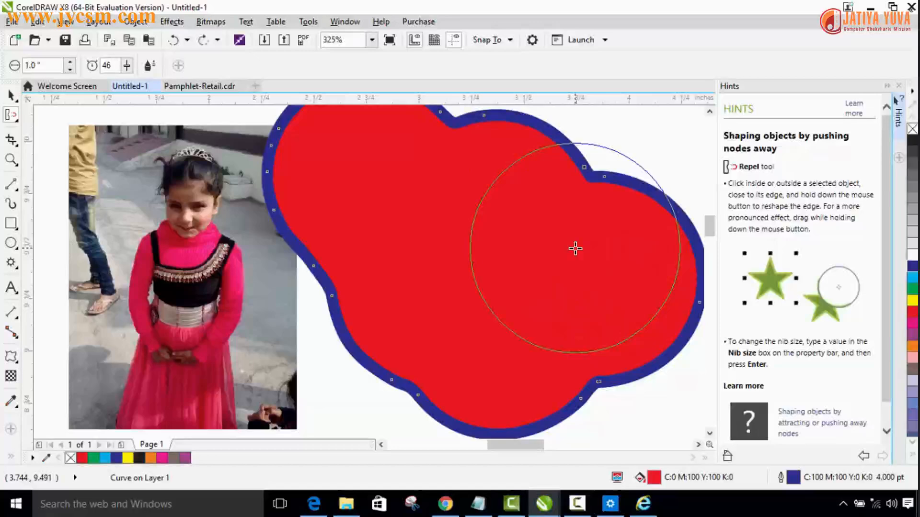
key(ctrl+z)
key(ctrl+z)
key(ctrl+z)
key(ctrl+z)
key(ctrl+z)
key(ctrl+z)
key(ctrl+z)
key(ctrl+z)
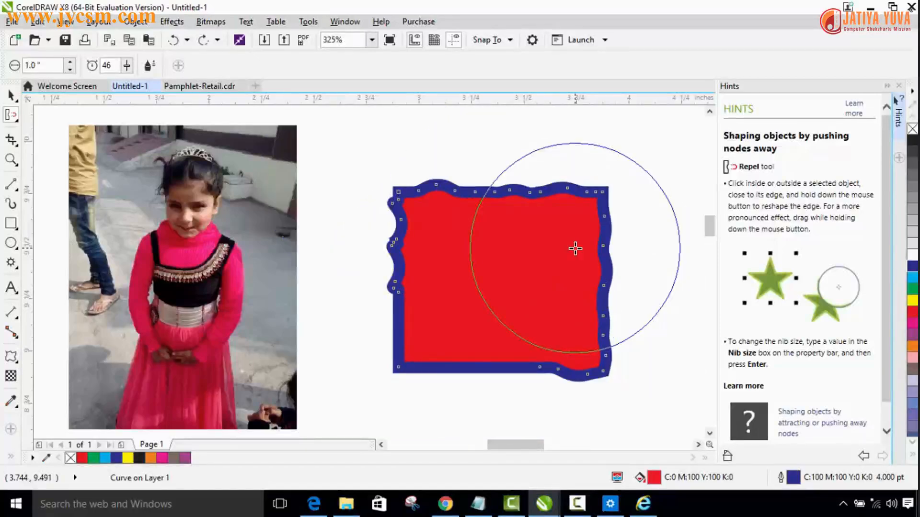
key(ctrl+z)
key(ctrl+z)
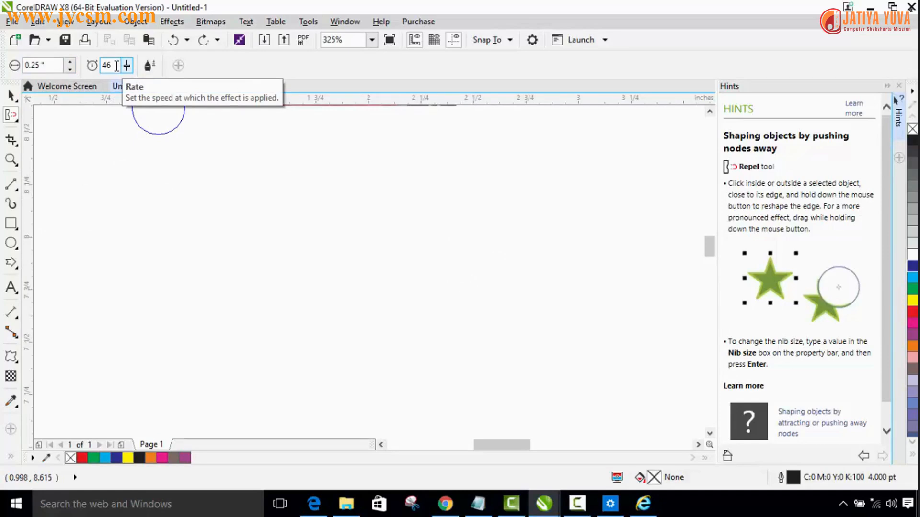
Step: Draw a right-pointing arrow about 0.77 by 0.33 inch below the photo and dent its tip and tail inward with the 0.25 inch Repel nib
click(9, 262)
mouse_move(201, 251)
mouse_down()
mouse_move(260, 298)
mouse_move(372, 318)
mouse_move(366, 324)
mouse_up()
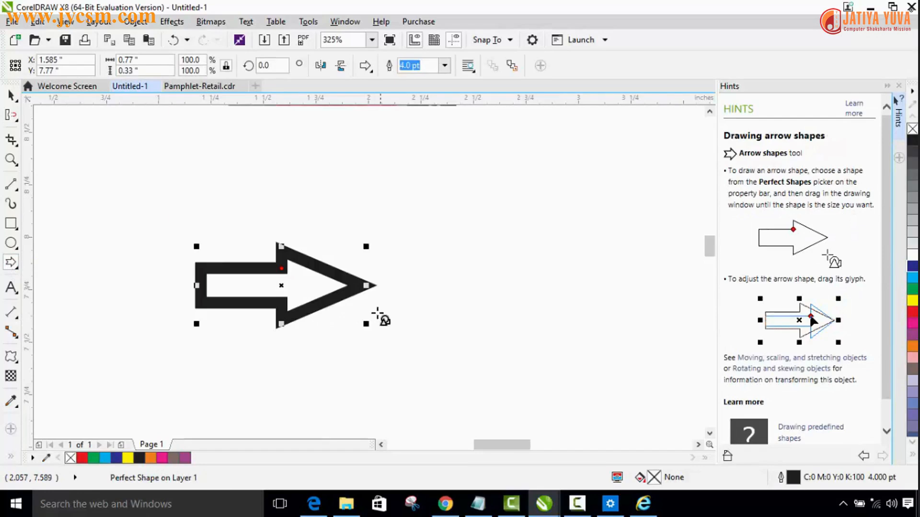
click(12, 116)
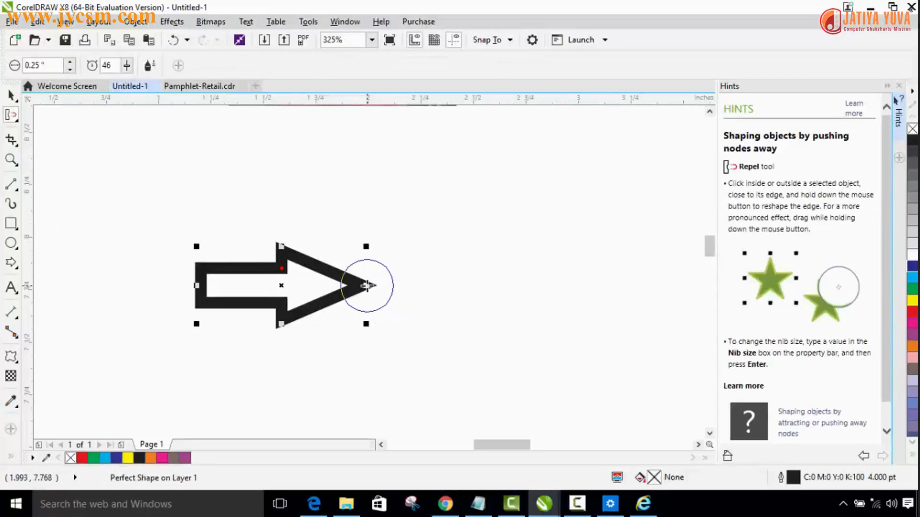
click(367, 286)
drag(367, 286, 332, 285)
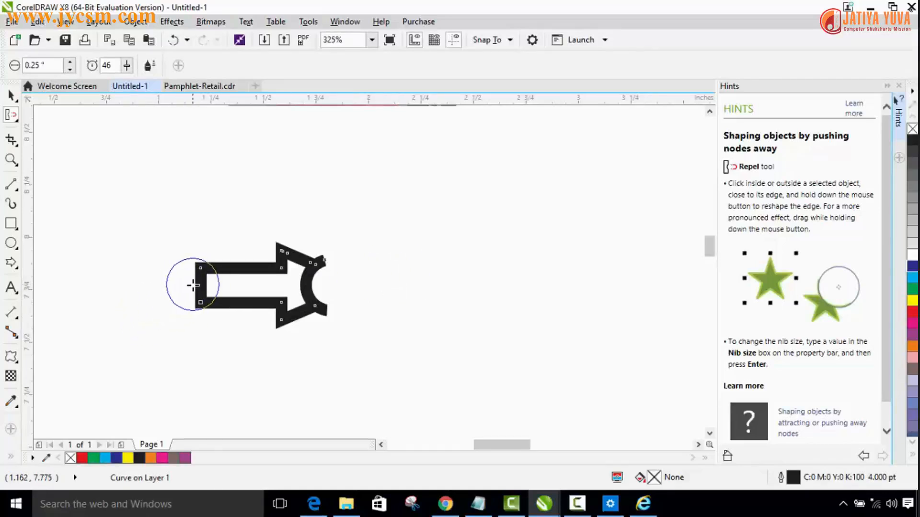
drag(195, 285, 211, 284)
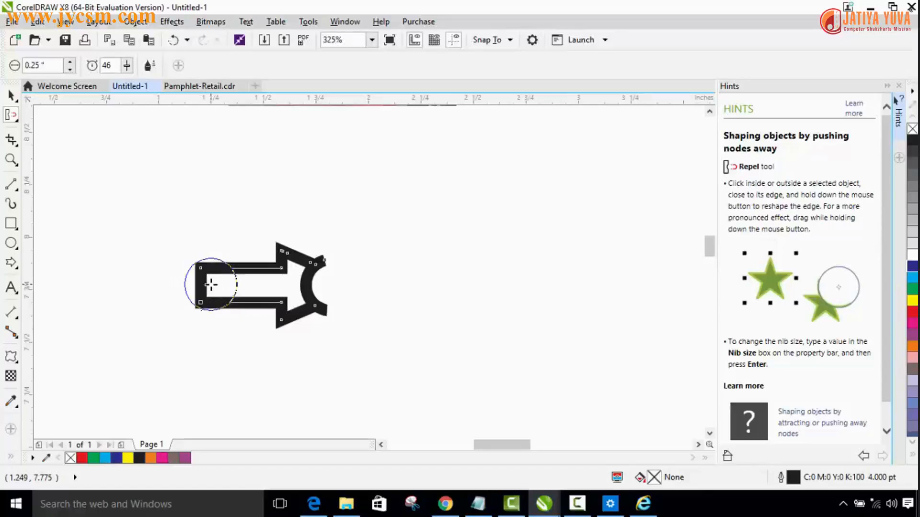
drag(211, 285, 219, 285)
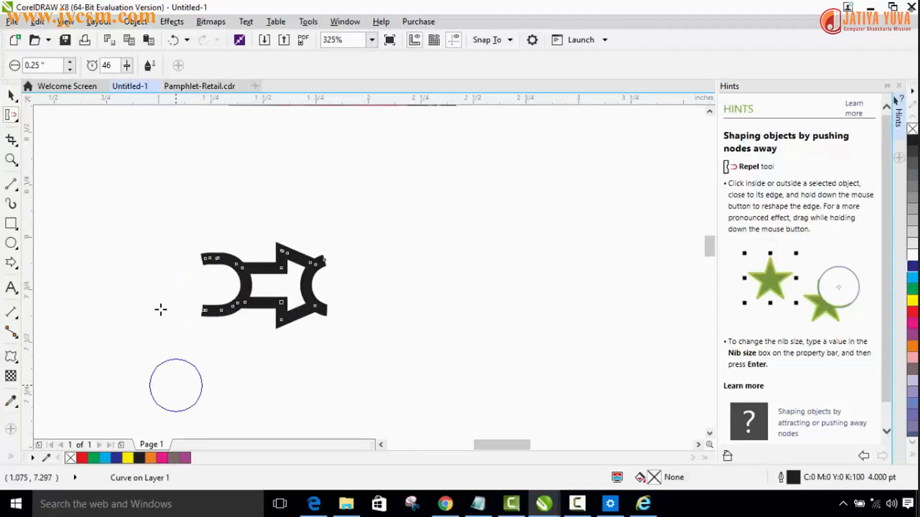
Step: Select the reshaped arrow and pull a node at its upper-left end upward with the Shape tool
click(10, 95)
click(396, 264)
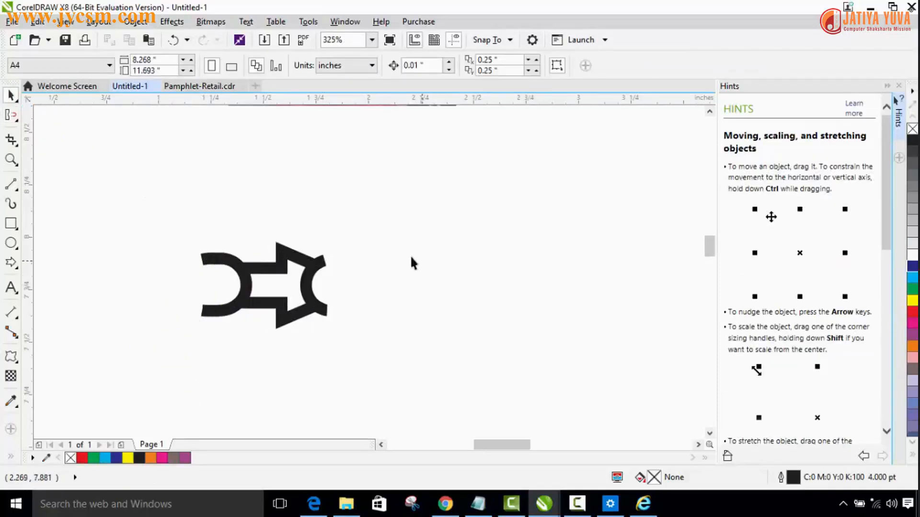
drag(163, 231, 340, 340)
click(409, 303)
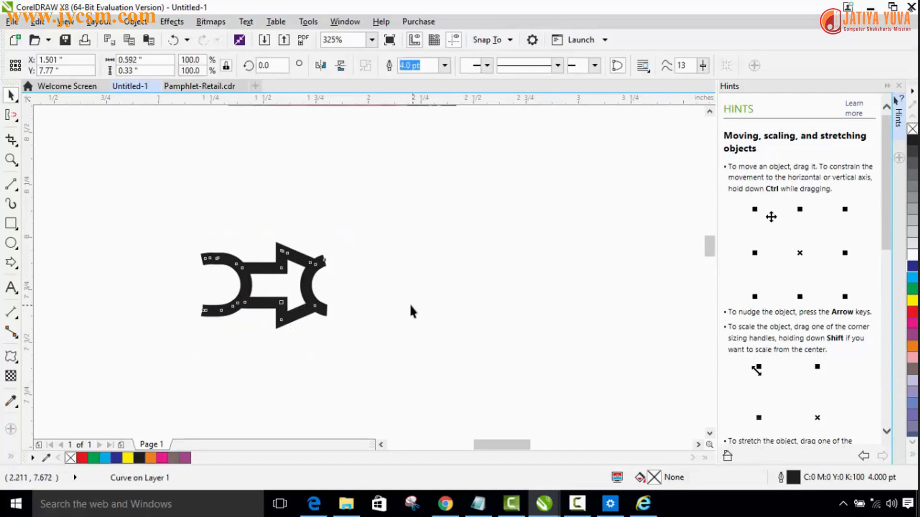
drag(184, 256, 379, 383)
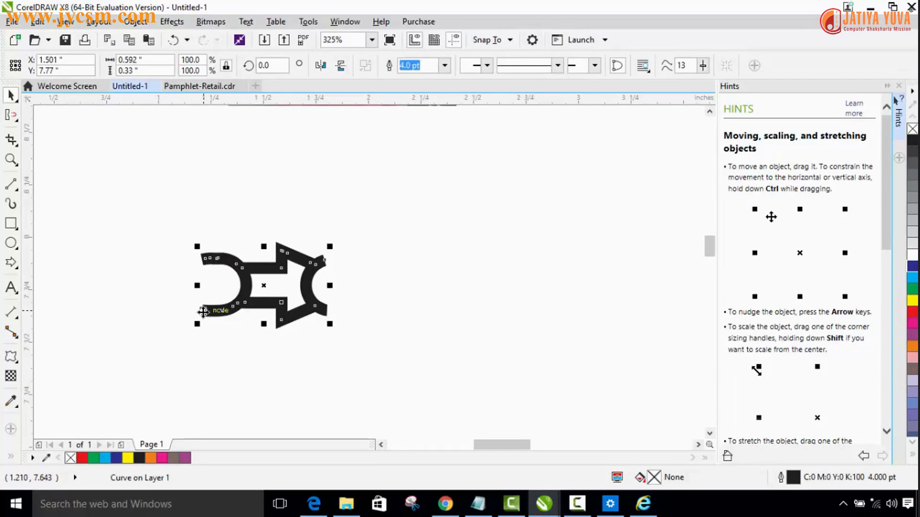
click(12, 115)
click(14, 119)
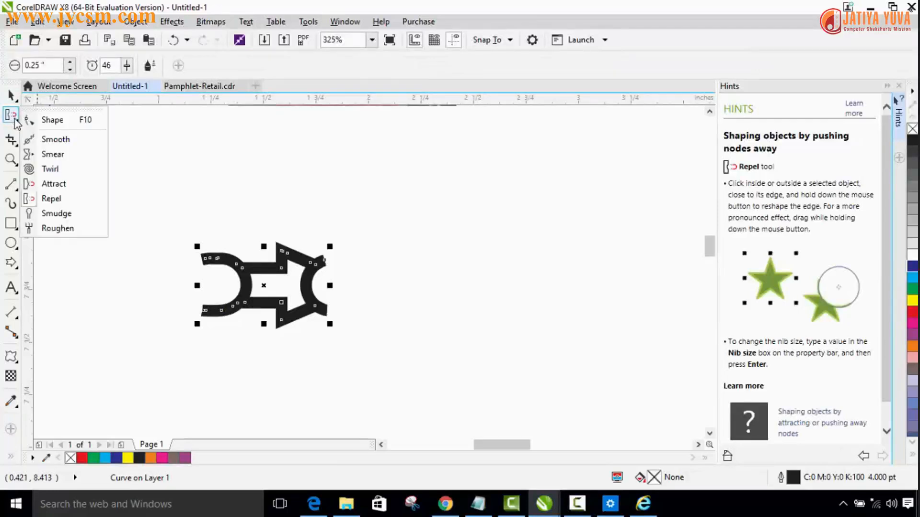
click(43, 121)
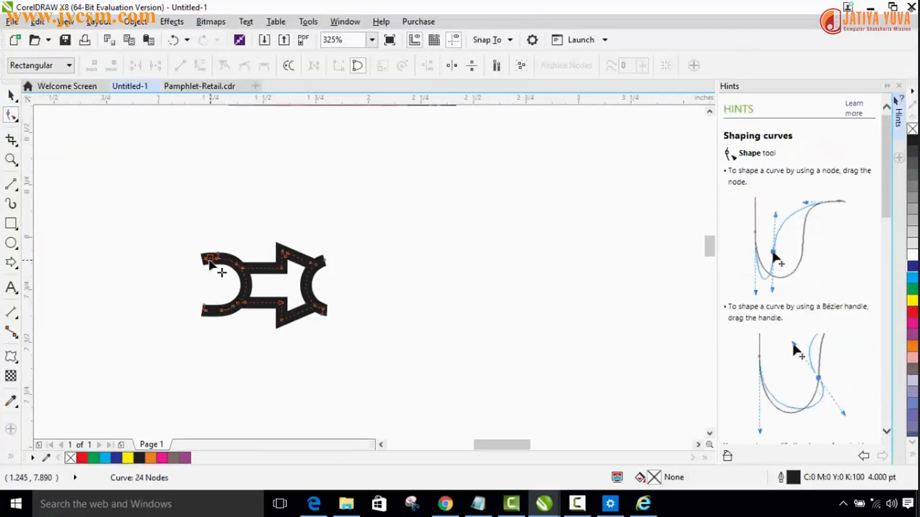
drag(210, 262, 212, 241)
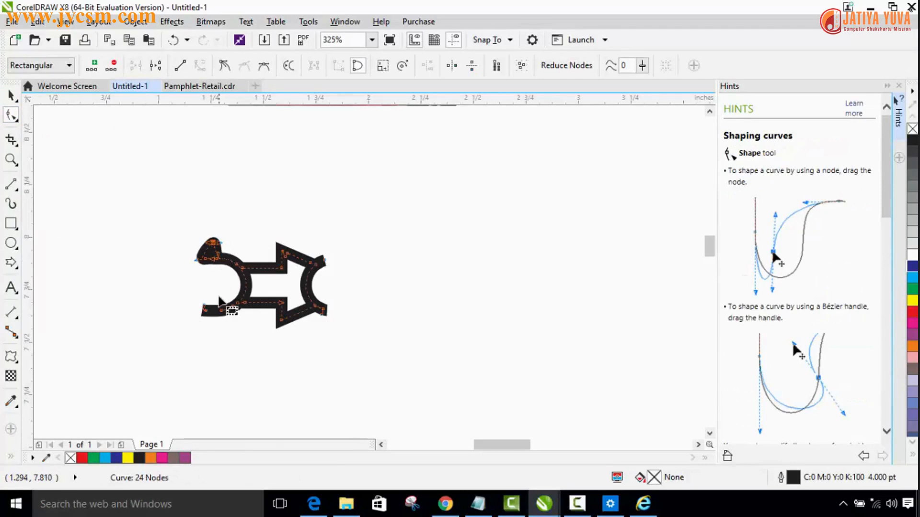
Step: Pull nodes at the arrow's lower-left, upper-right and lower-right ends outward with the Shape tool
drag(221, 313, 219, 330)
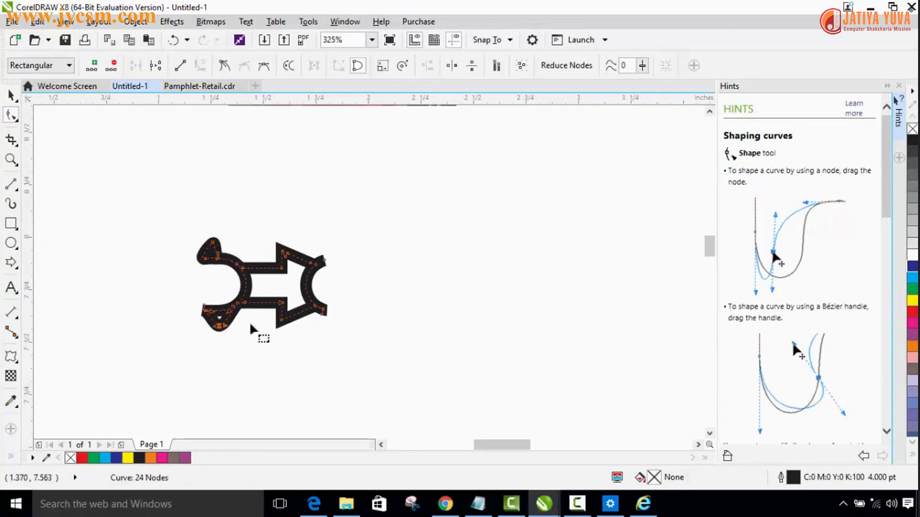
drag(316, 264, 322, 245)
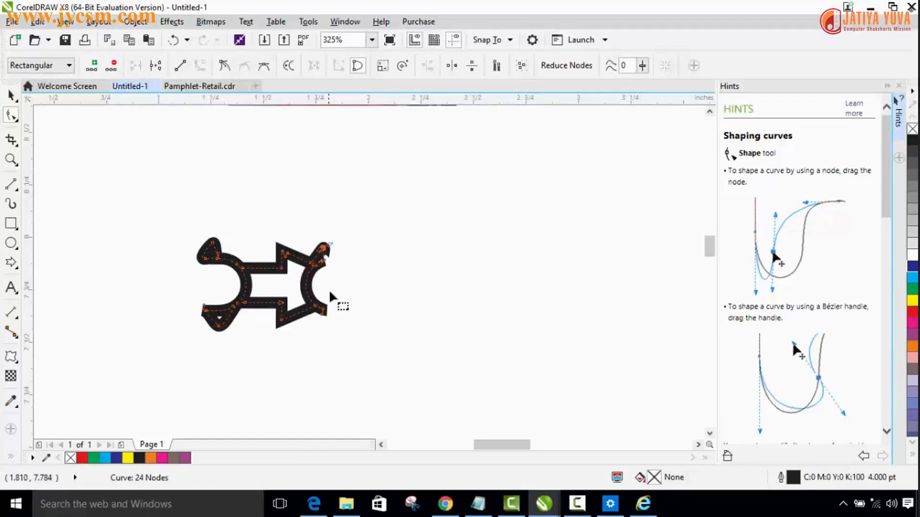
click(323, 312)
drag(324, 315, 335, 328)
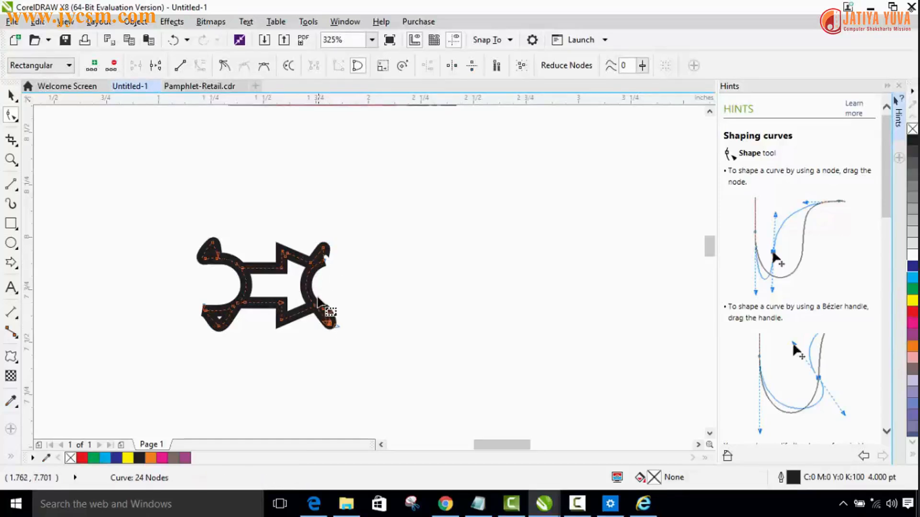
Step: Pull the arrowhead's upper node upward and its lower barb down and left, and deselect the arrow
drag(287, 254, 293, 234)
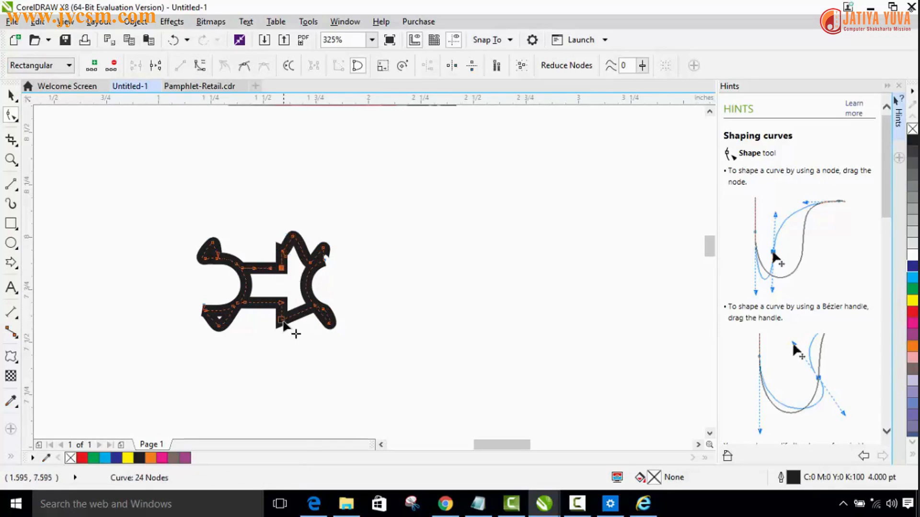
drag(292, 325, 274, 346)
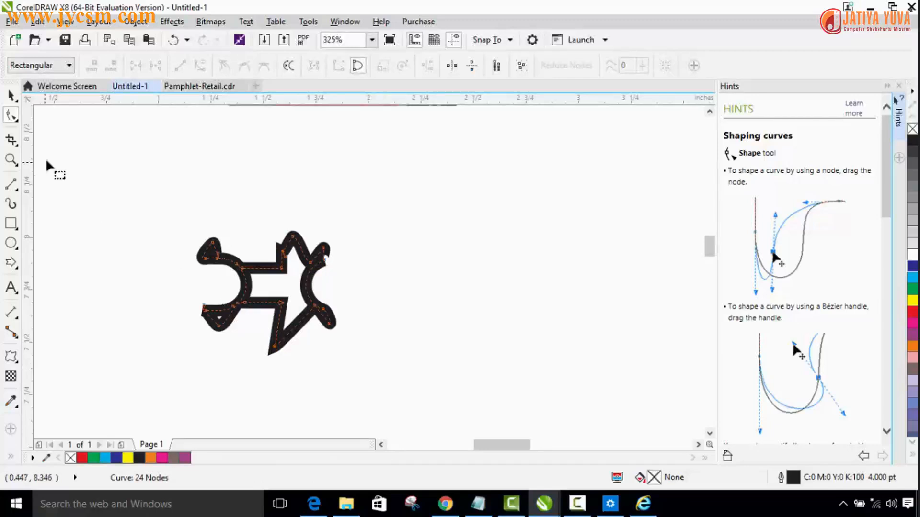
click(11, 96)
click(135, 191)
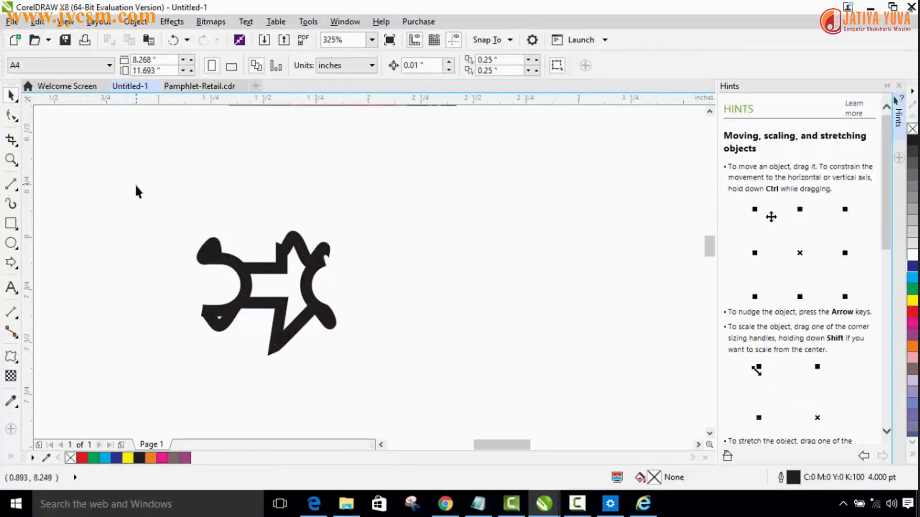
Step: Undo the node edits on the arrowhead and on all ends except the upper-left one
click(10, 116)
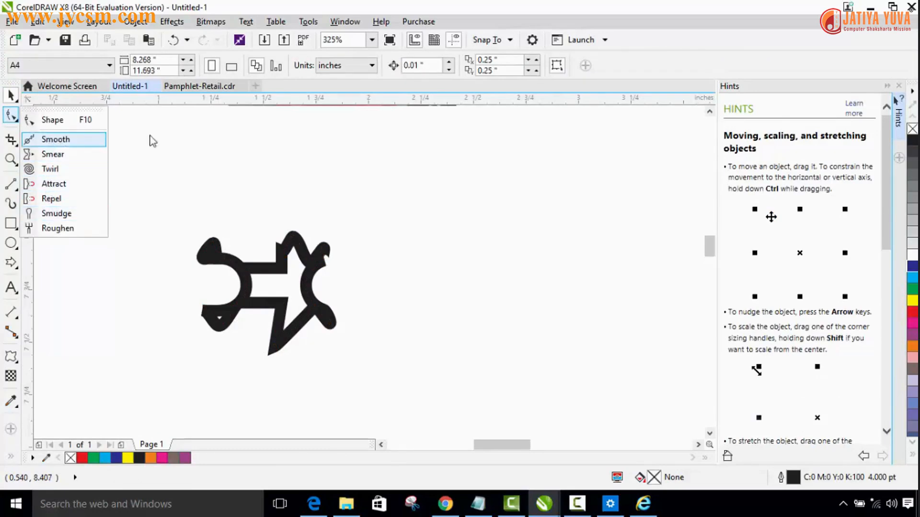
click(157, 221)
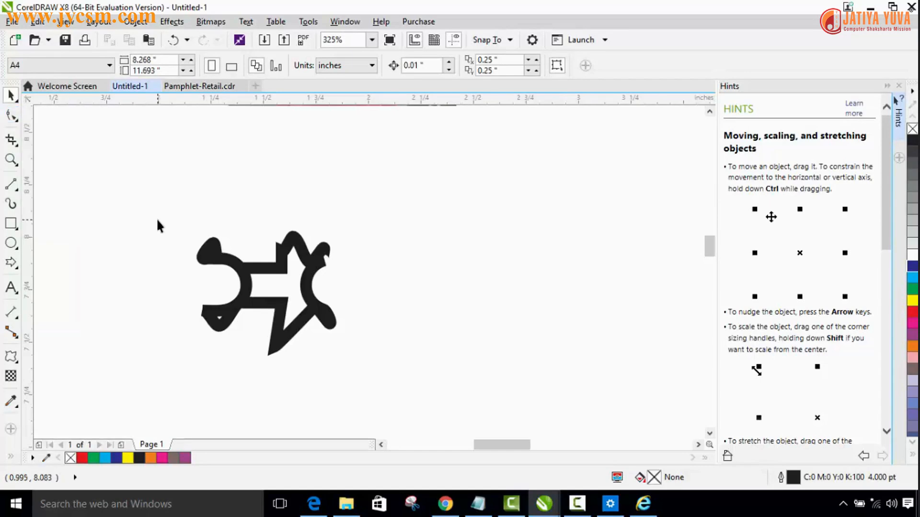
key(ctrl+z)
key(ctrl+z)
key(ctrl+z)
key(ctrl+z)
key(ctrl+z)
key(ctrl+z)
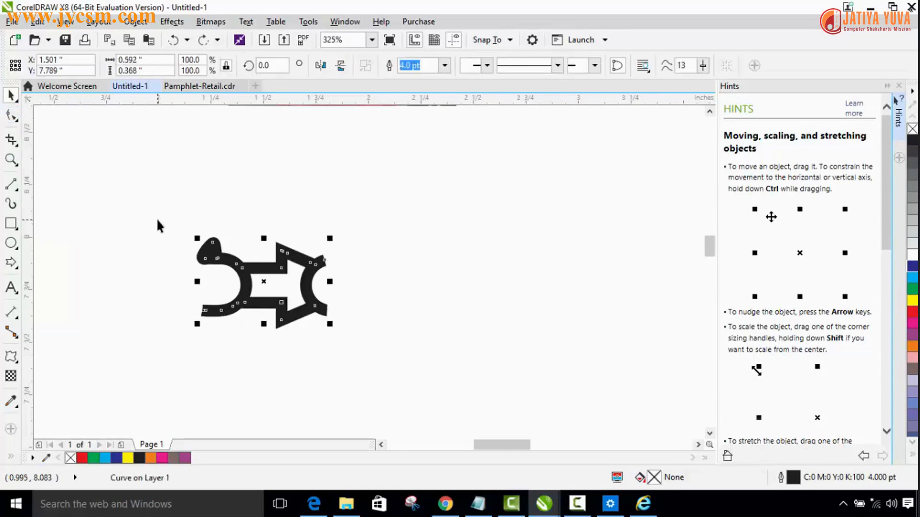